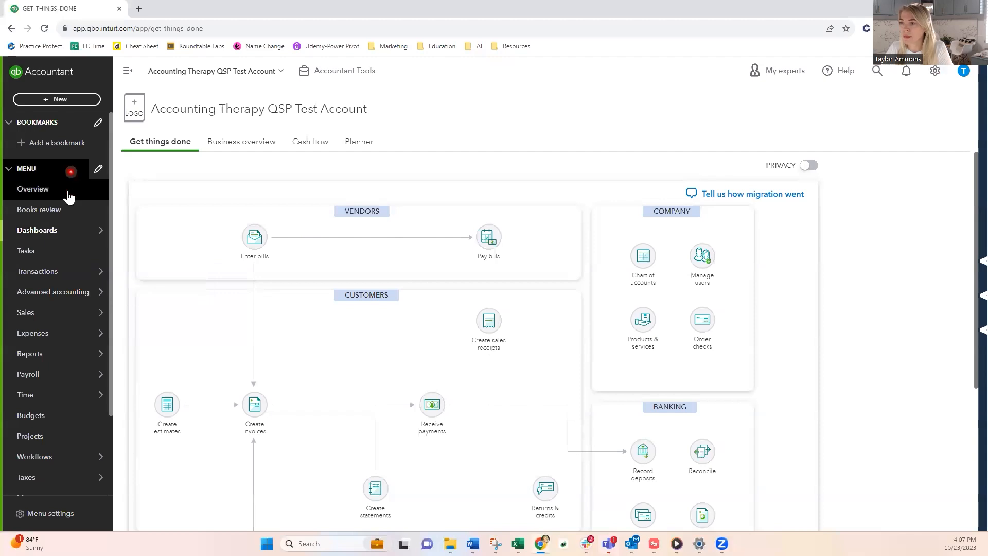
Step: Open the 1099 Vendor Contact List from the custom reports
click(59, 202)
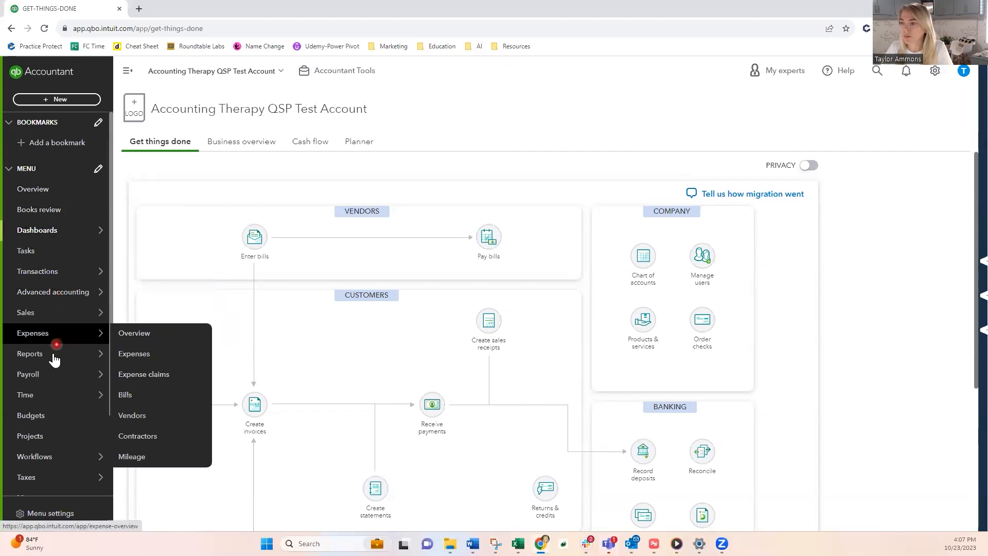
mouse_move(78, 358)
click(135, 356)
click(146, 377)
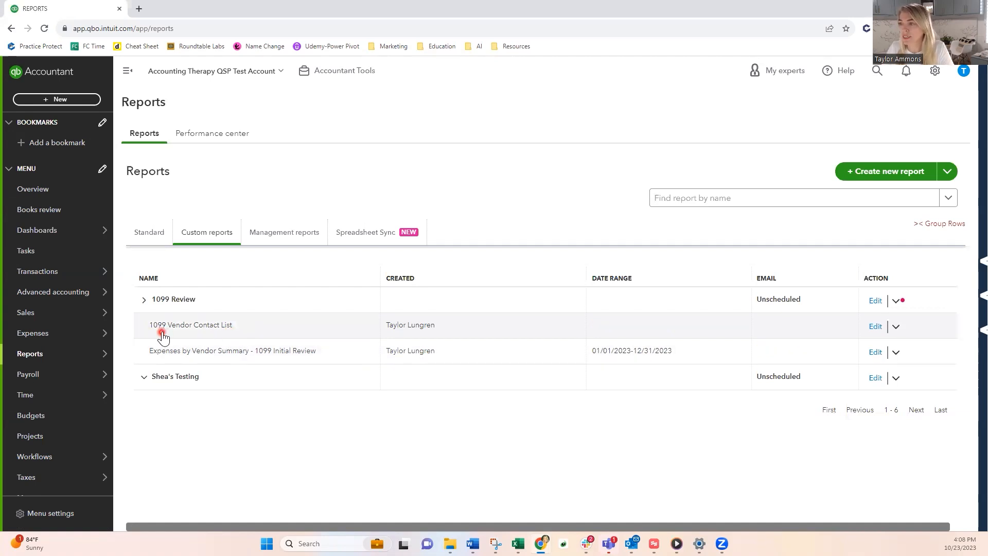
click(197, 328)
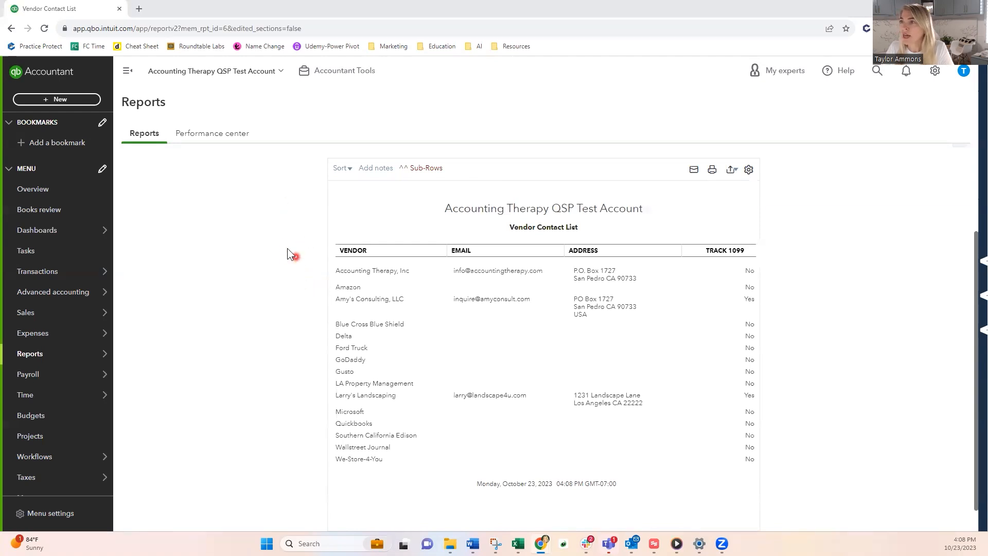
Step: Duplicate the browser tab and open the custom report Expenses by Vendor Summary - 1099 Initial Review in the copy
right_click(71, 11)
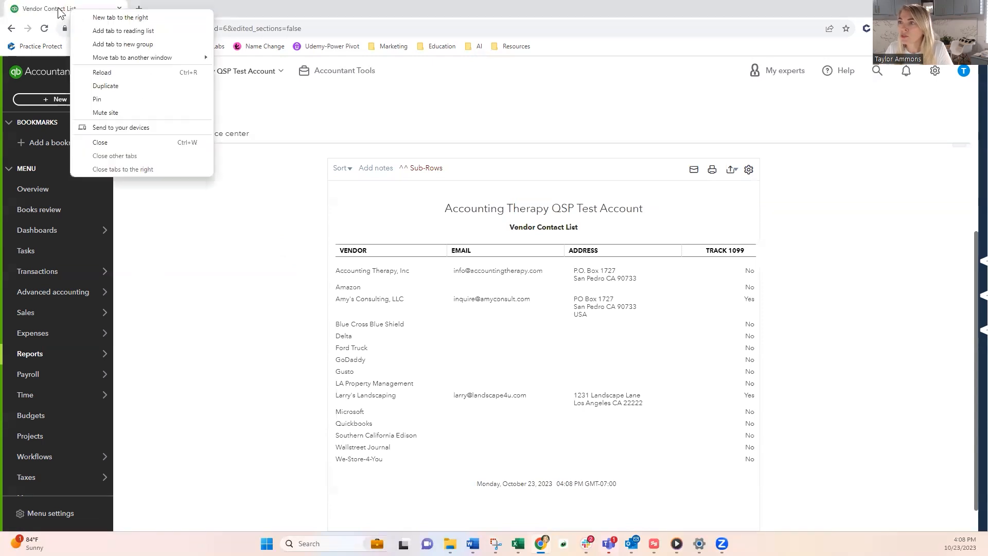
click(107, 85)
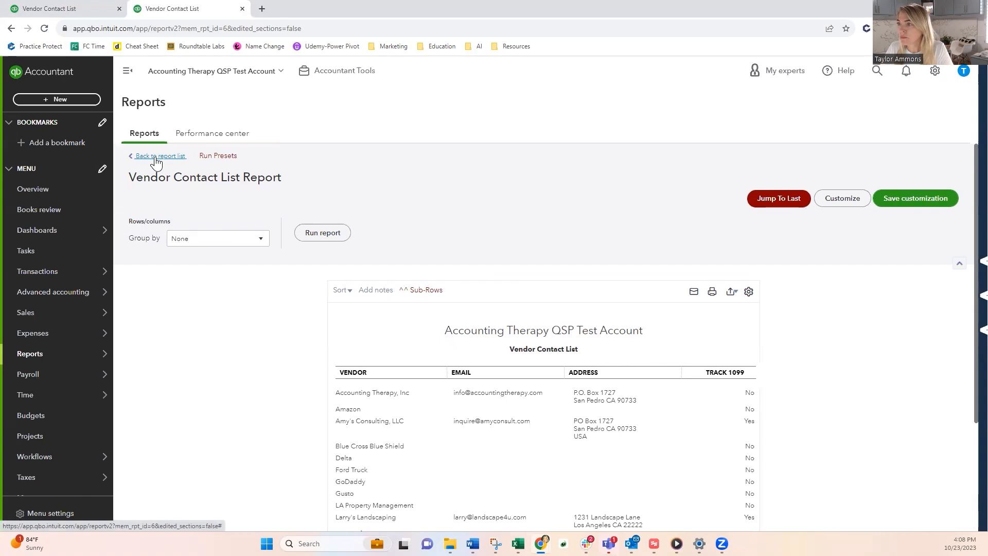
click(156, 157)
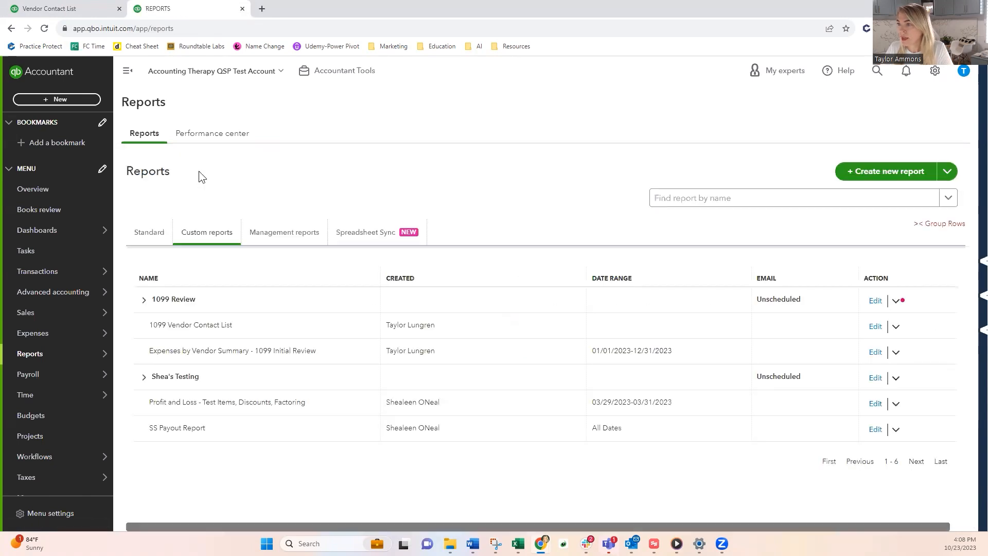
click(144, 376)
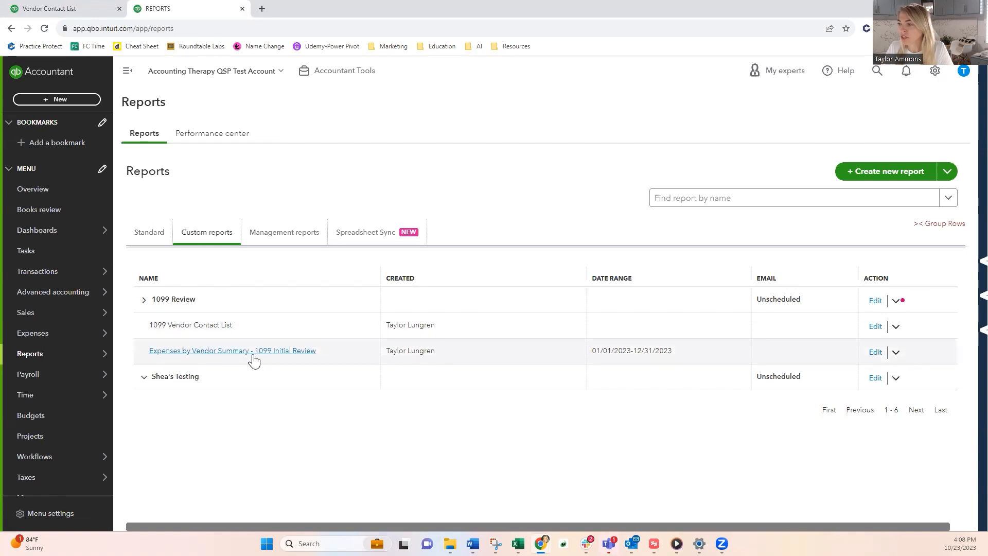
click(286, 352)
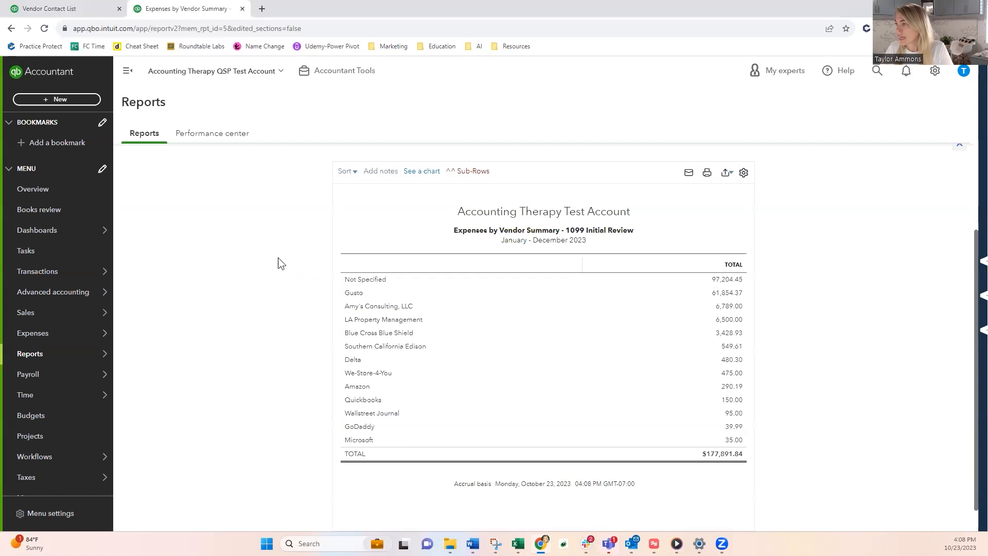
scroll(272, 291, up, 1)
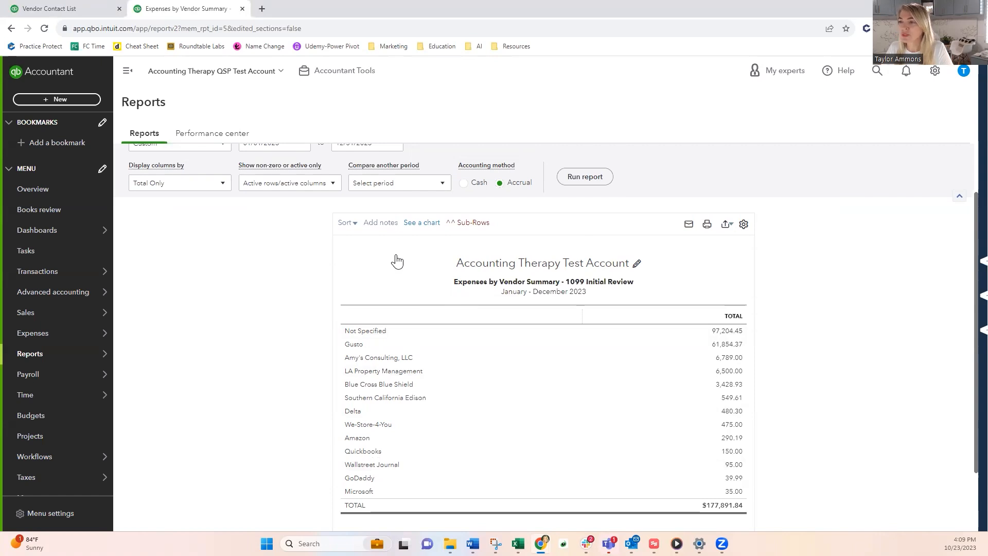
scroll(396, 262, down, 1)
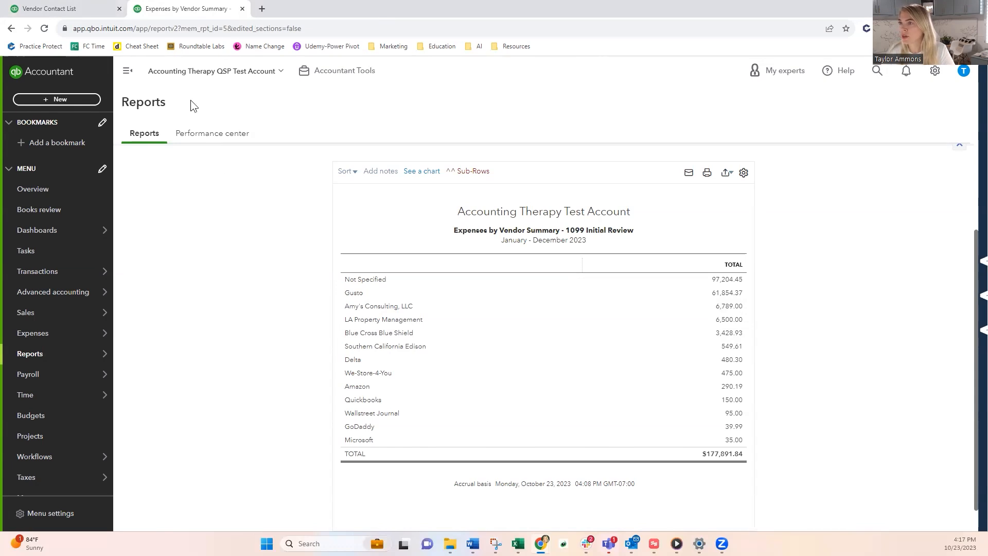
Step: Go back to the Vendor Contact List report and open the Vendors page under Expenses in a new tab
click(91, 9)
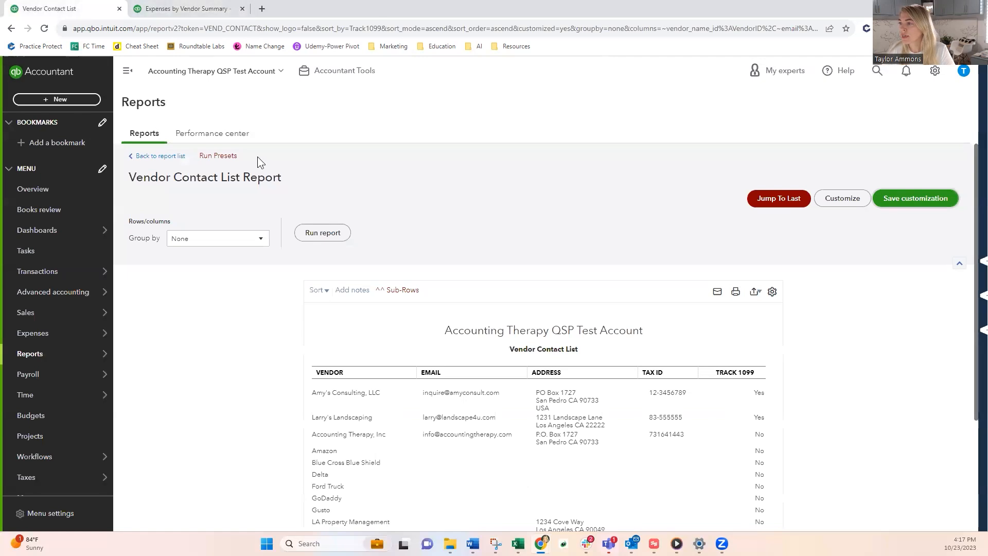
scroll(259, 330, down, 1)
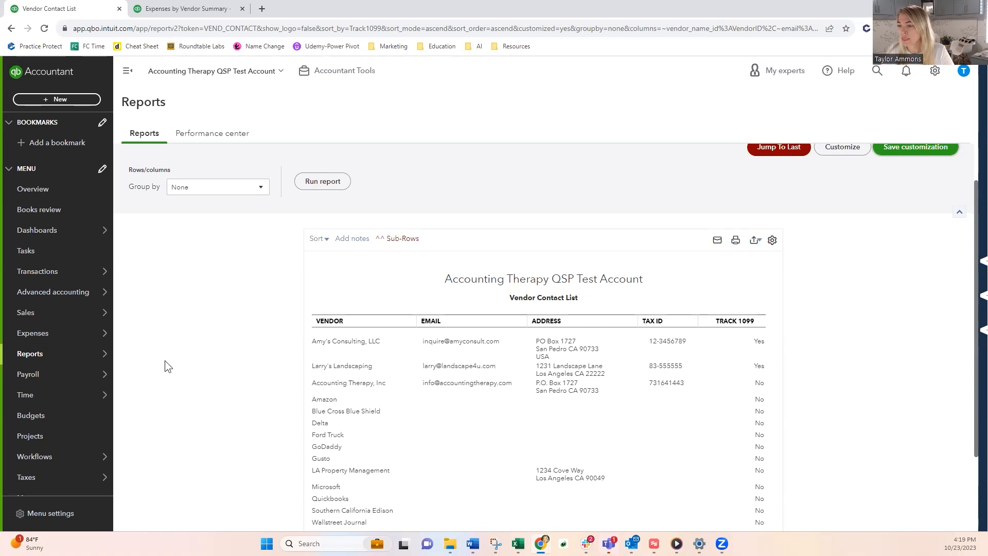
mouse_move(41, 334)
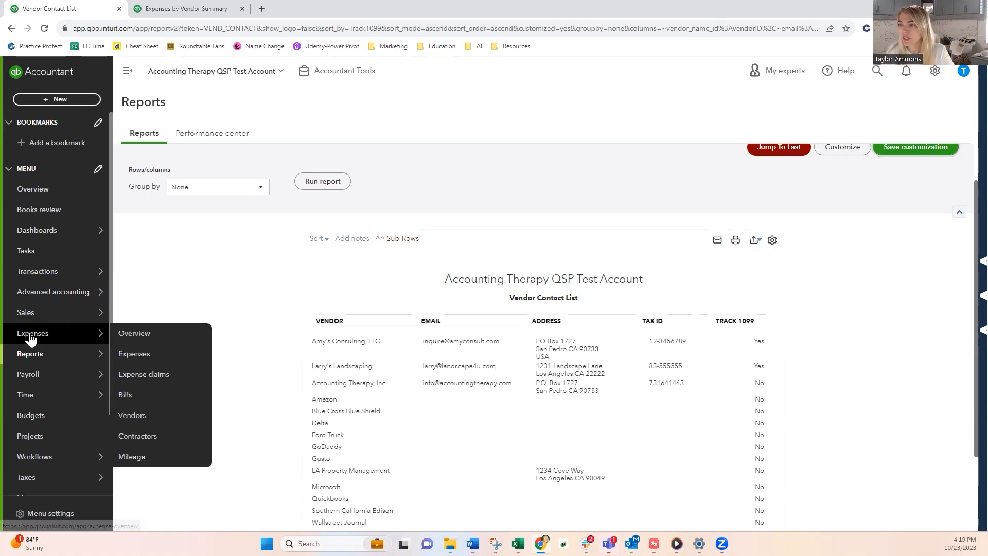
right_click(135, 417)
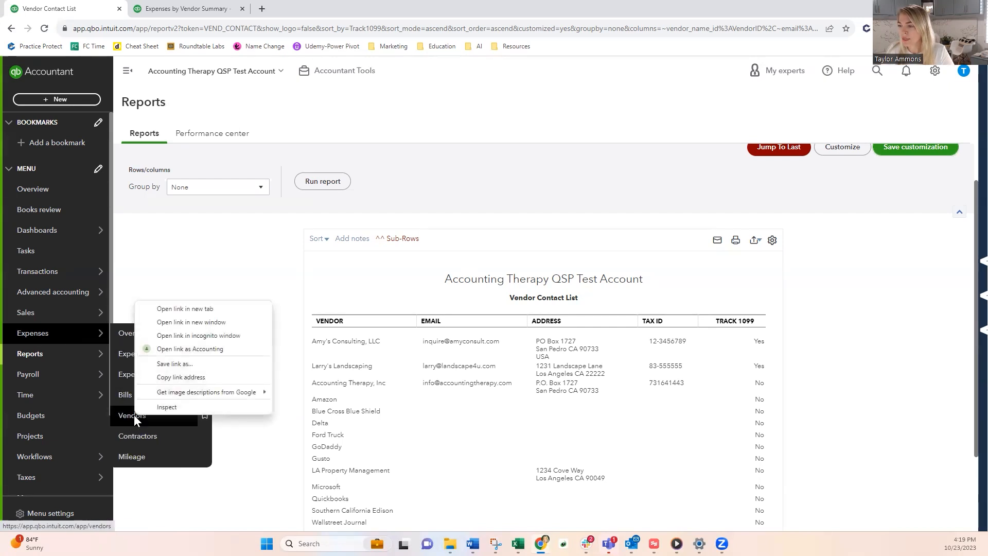
click(181, 308)
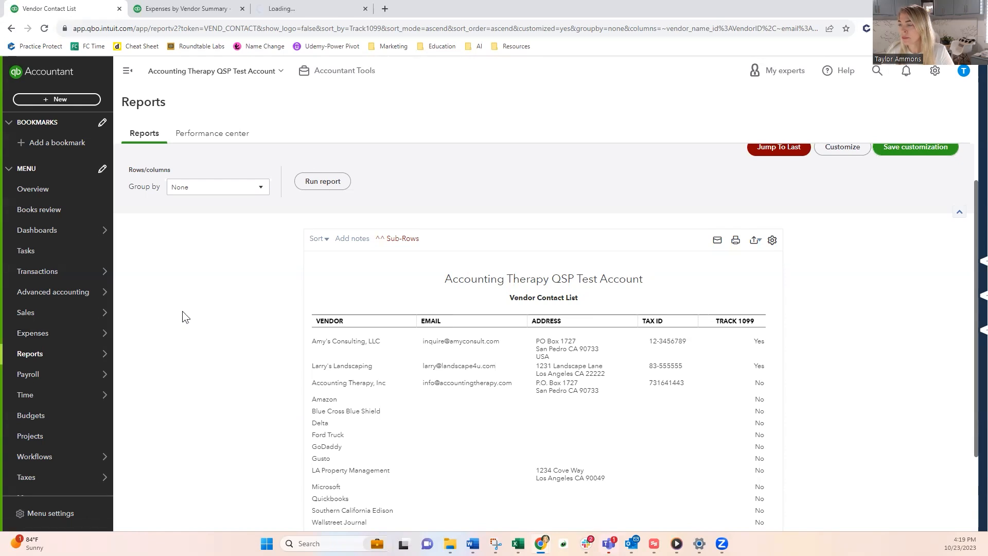
click(299, 13)
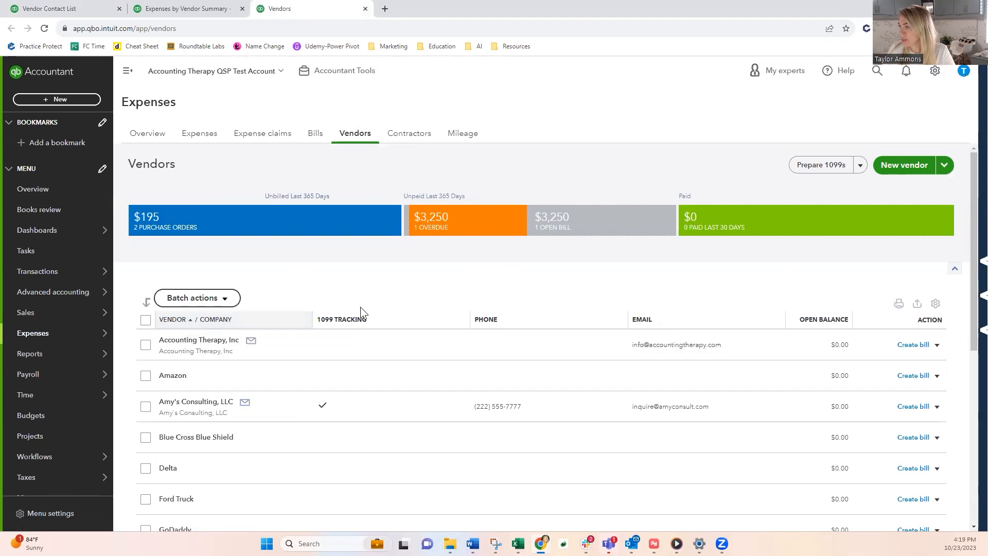
Step: Search the vendor list for LA Property Management and open its vendor page
click(300, 300)
text(la pro)
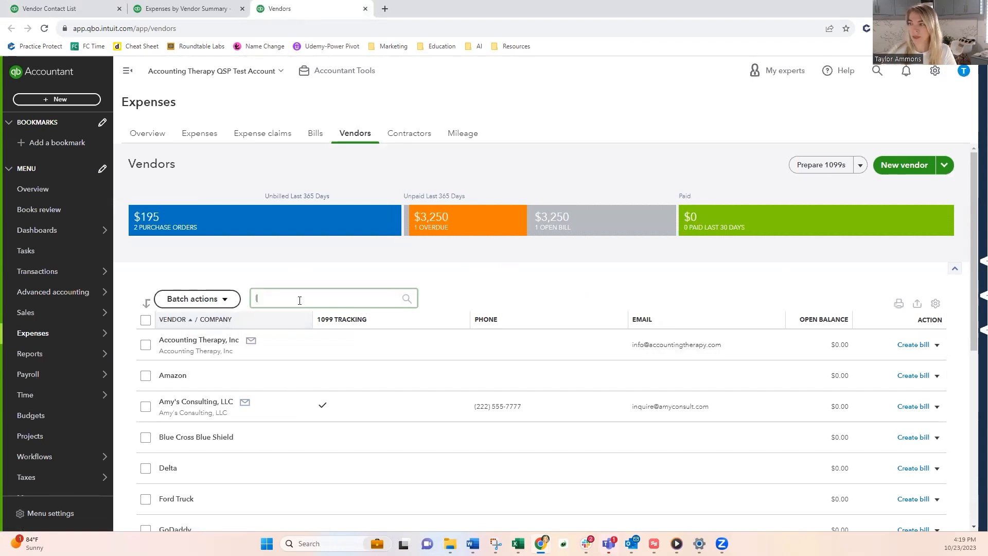
text(p)
click(319, 320)
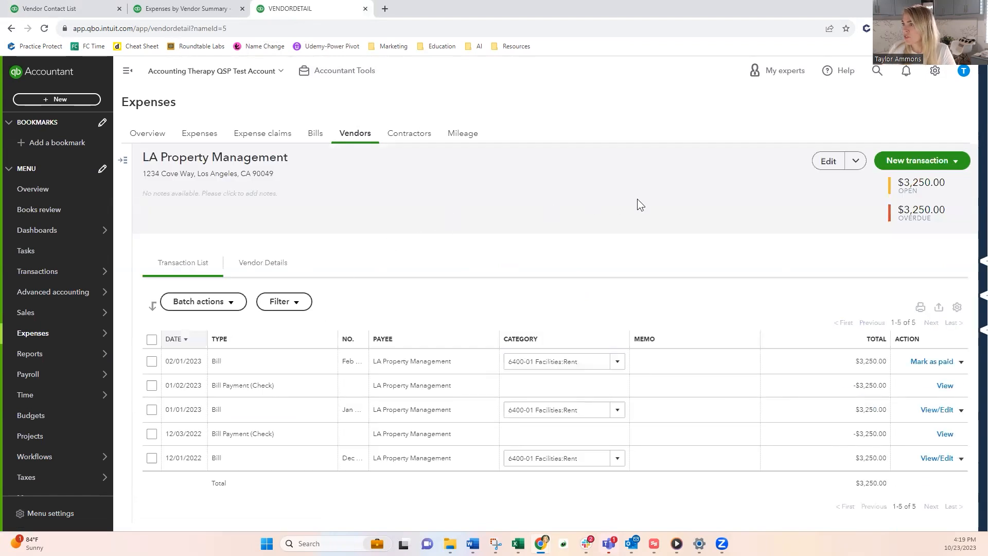
Step: Edit the LA Property Management vendor and fill in the contact's first name, last name and e-mail
click(829, 161)
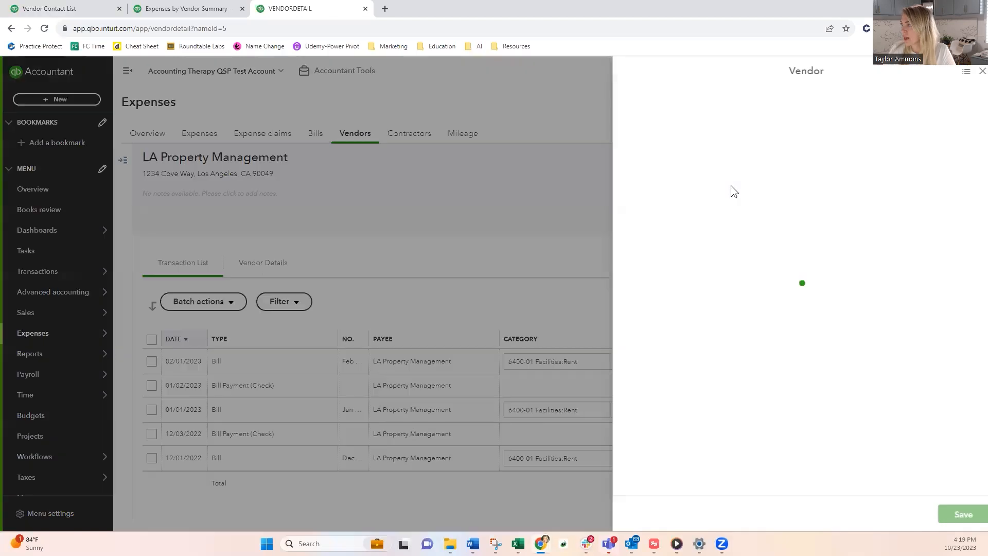
click(717, 195)
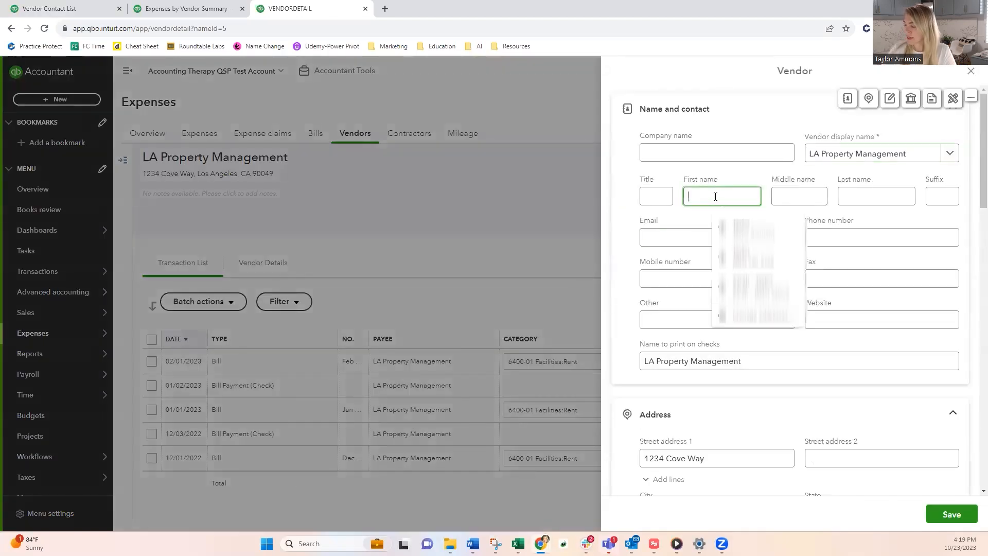
key(Tab)
key(Tab)
key(Tab)
key(Tab)
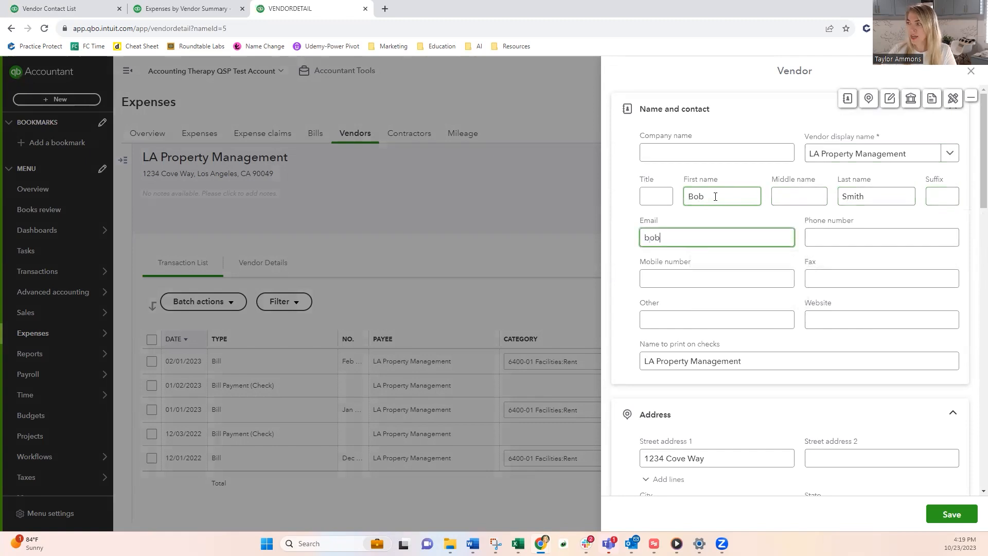
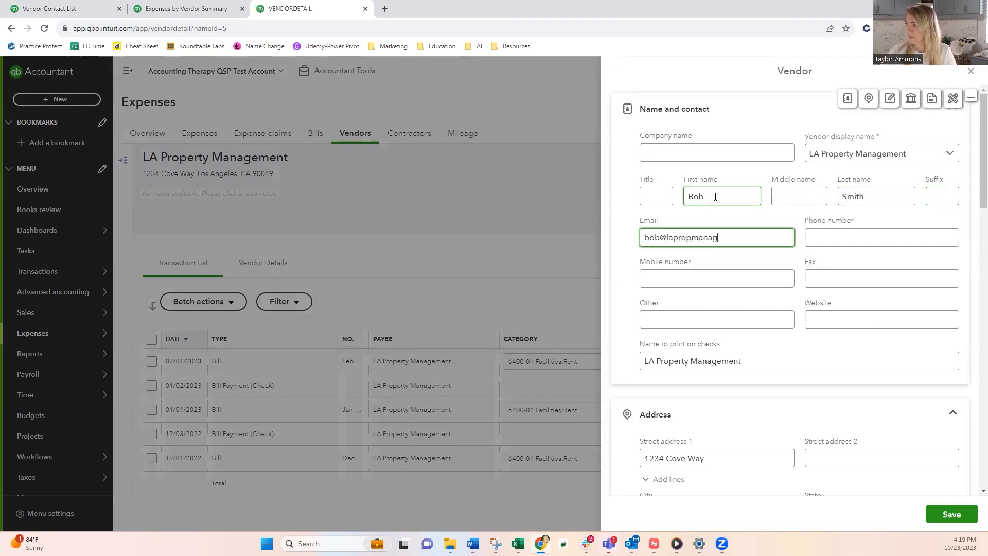
click(710, 259)
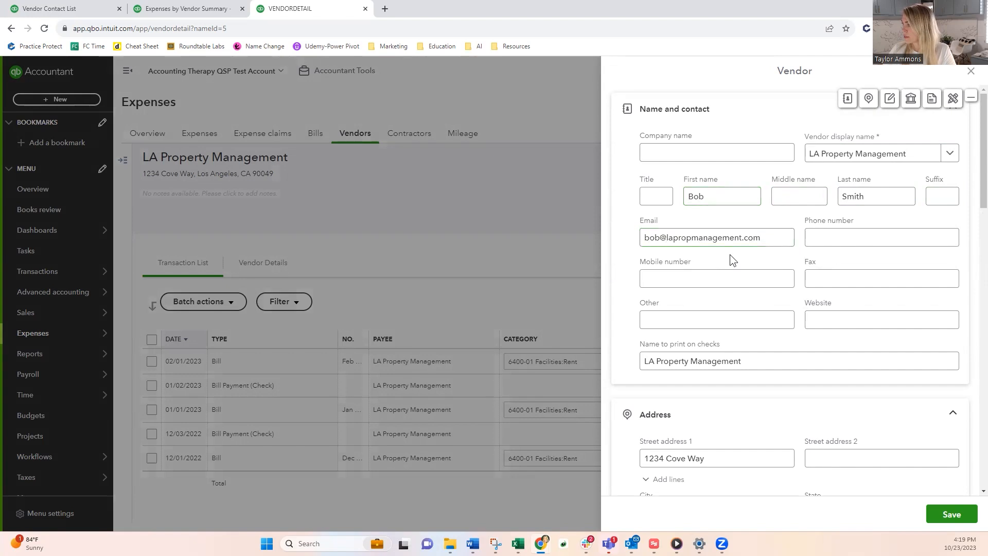
Step: Enter the vendor's Business ID number, enable Track payments for 1099 and save the vendor
scroll(730, 254, down, 4)
scroll(731, 269, down, 4)
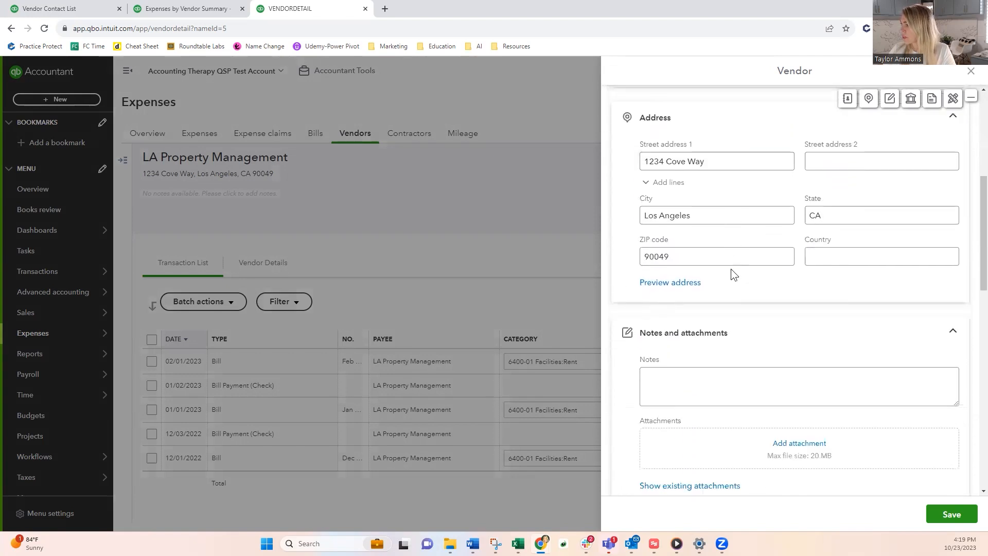
scroll(734, 293, down, 5)
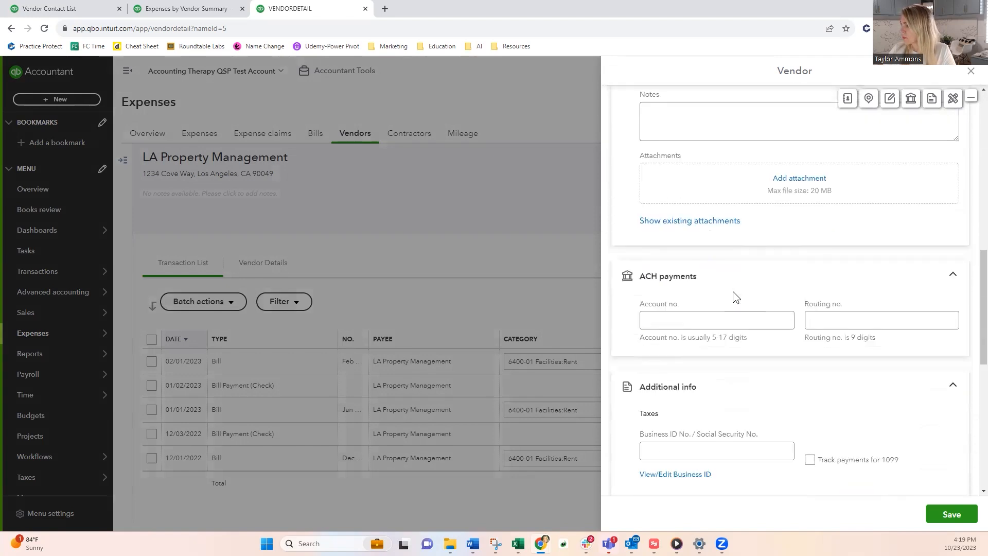
click(698, 343)
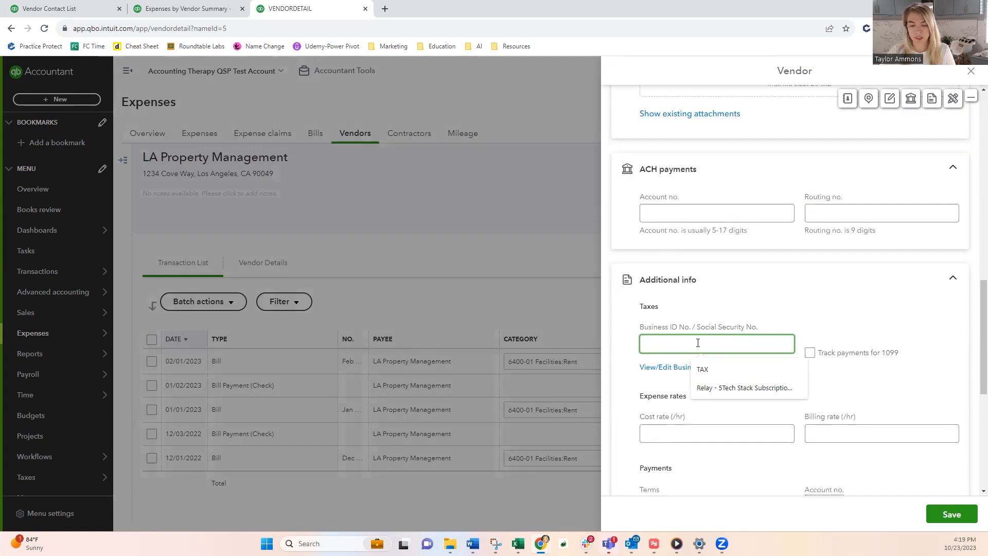
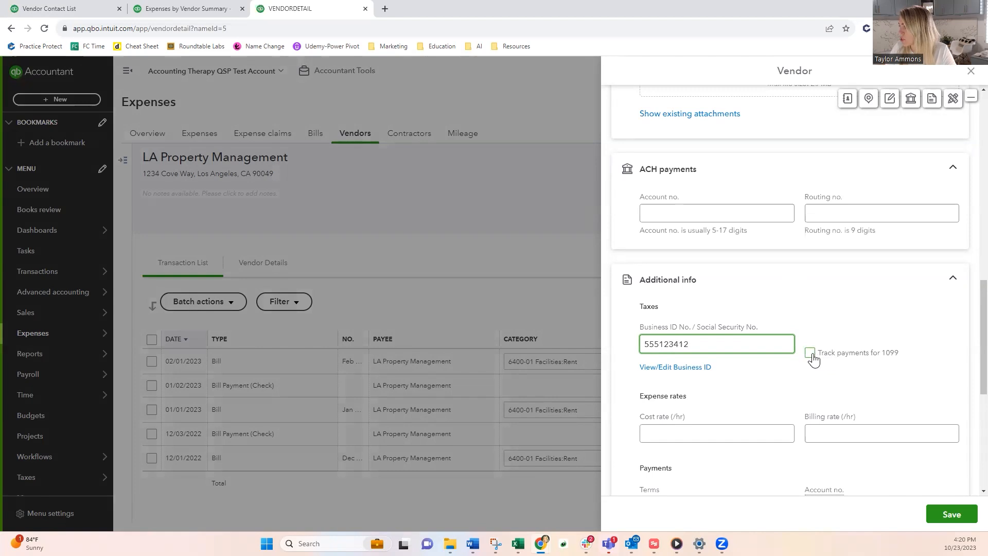
click(811, 355)
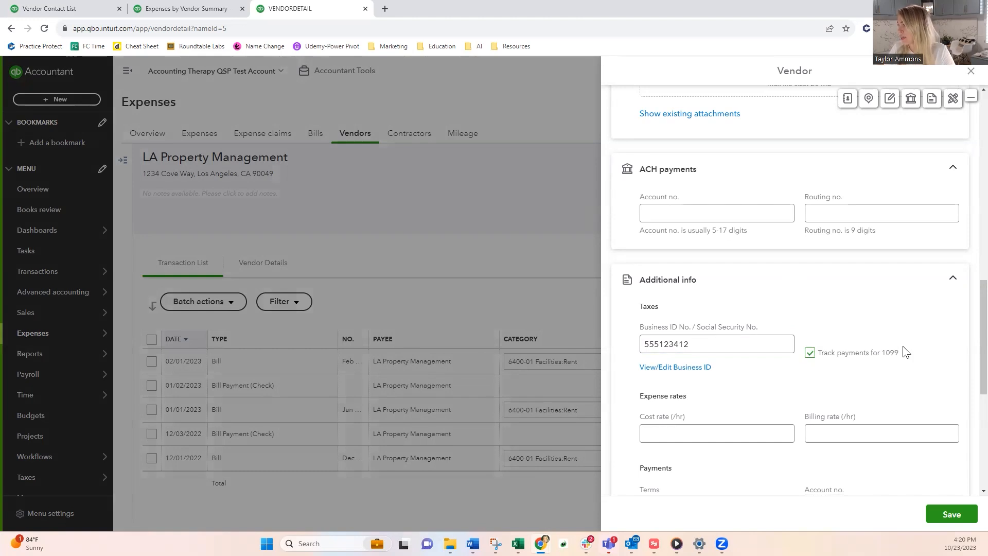
click(954, 516)
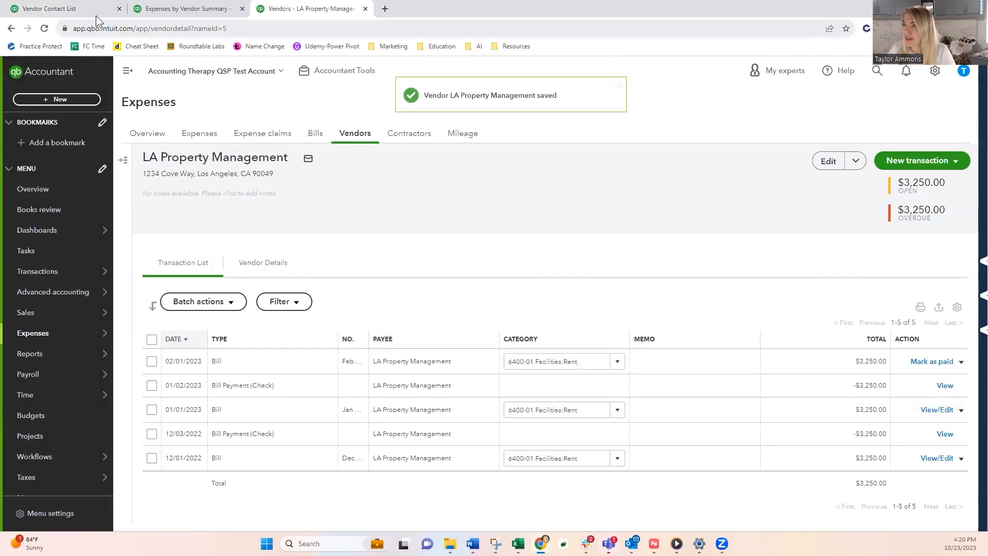
Step: Reload the Vendor Contact List report and arrange it side by side with Expenses by Vendor Summary in a separate window
click(70, 10)
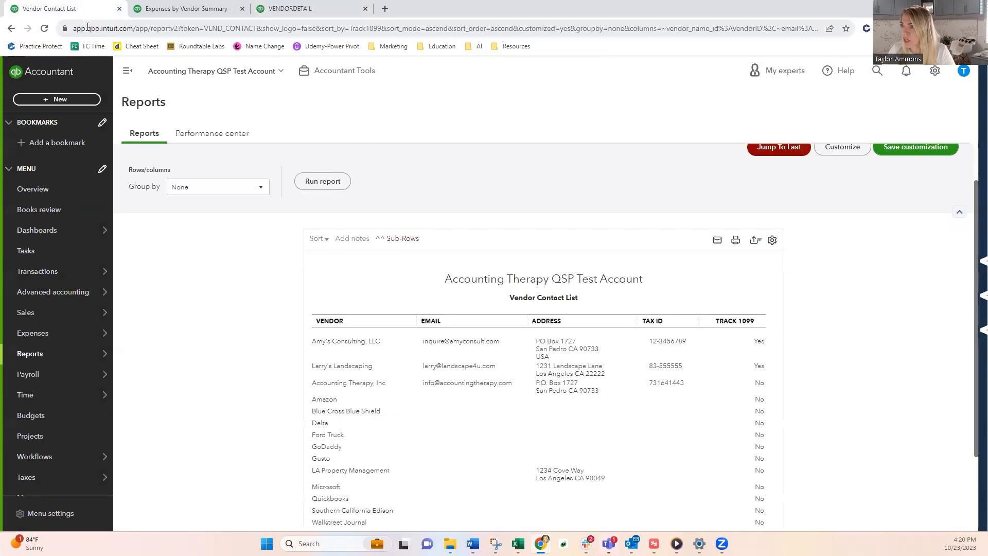
click(44, 29)
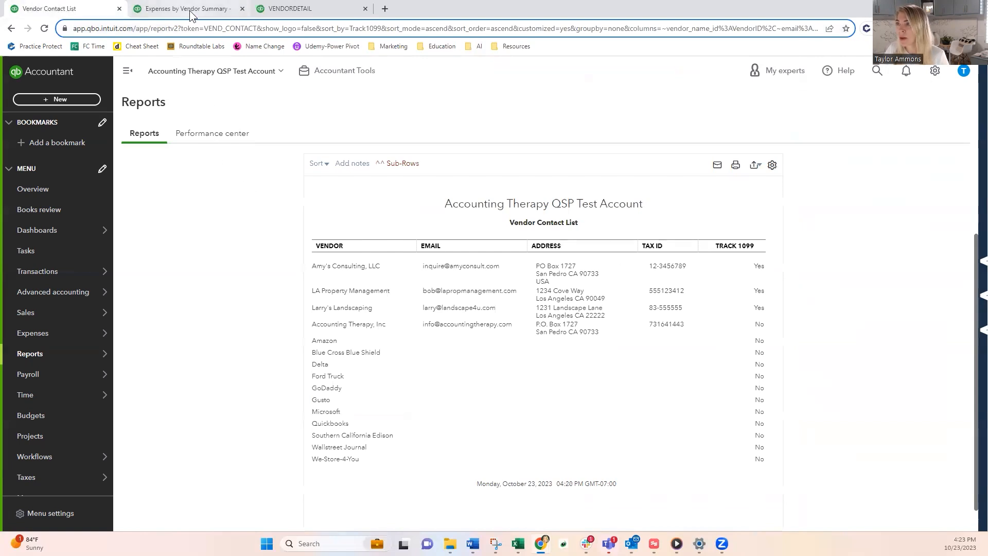
drag(198, 11, 259, 65)
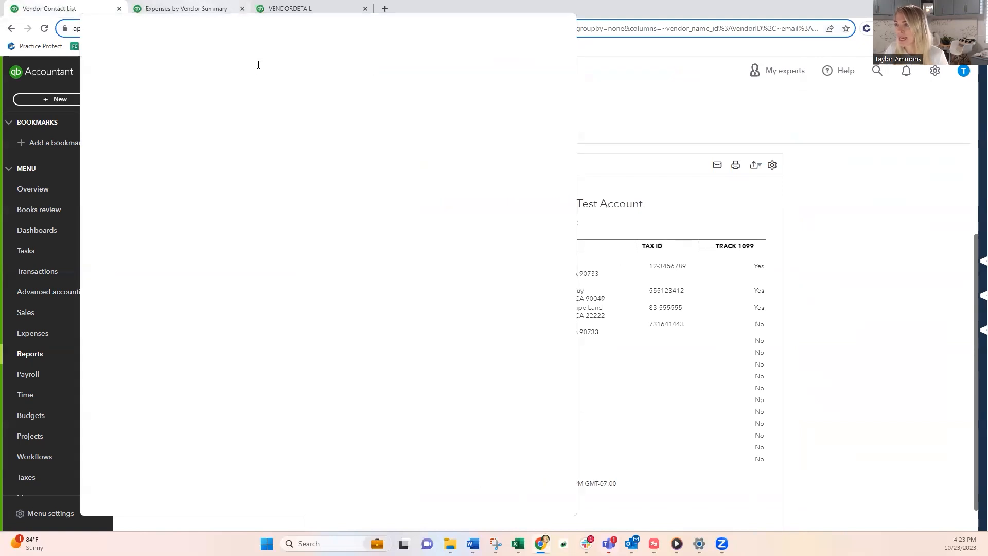
drag(222, 54, 261, 67)
drag(394, 65, 439, 64)
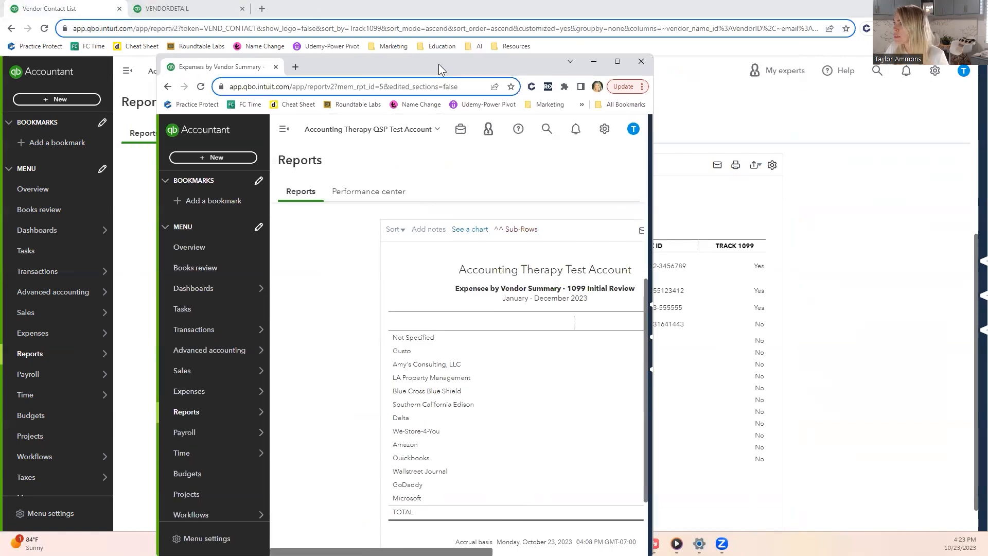
drag(439, 64, 399, 9)
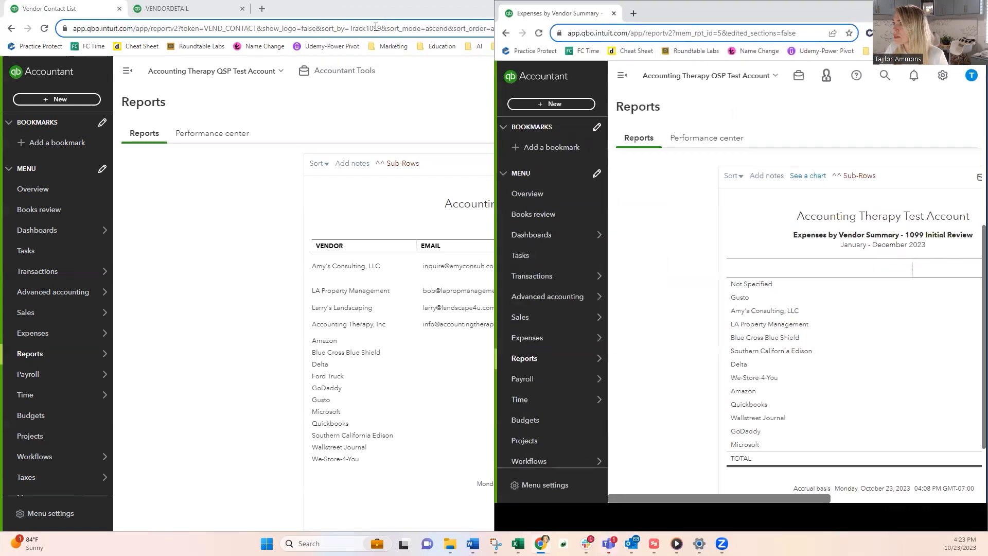
double_click(422, 9)
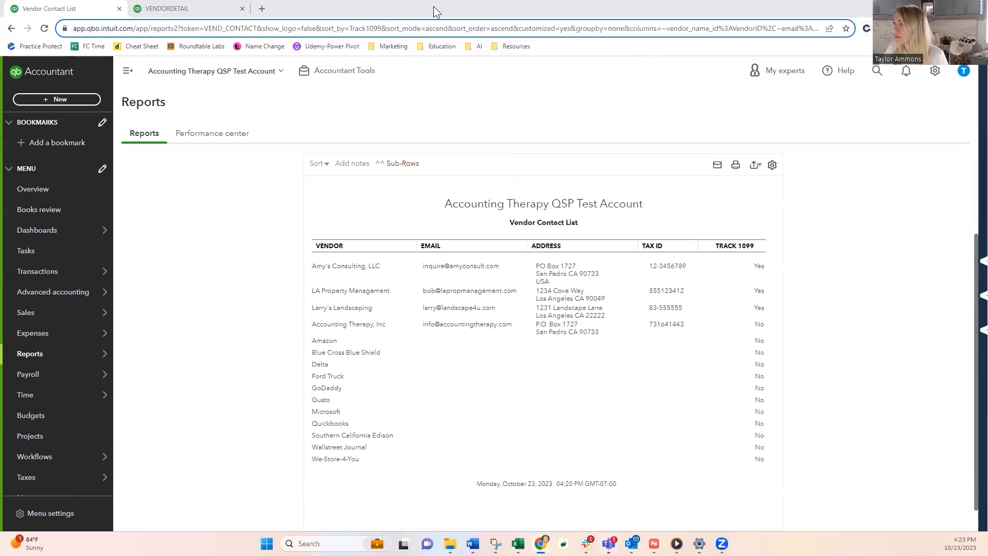
double_click(424, 18)
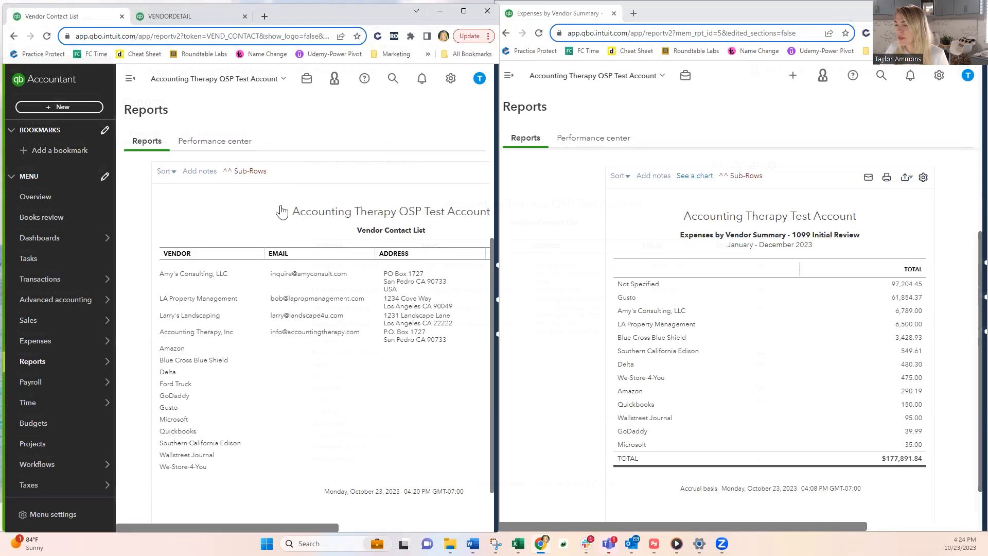
Step: Collapse the navigation menu in the Vendor Contact List window and bring all columns of both reports into view
click(129, 80)
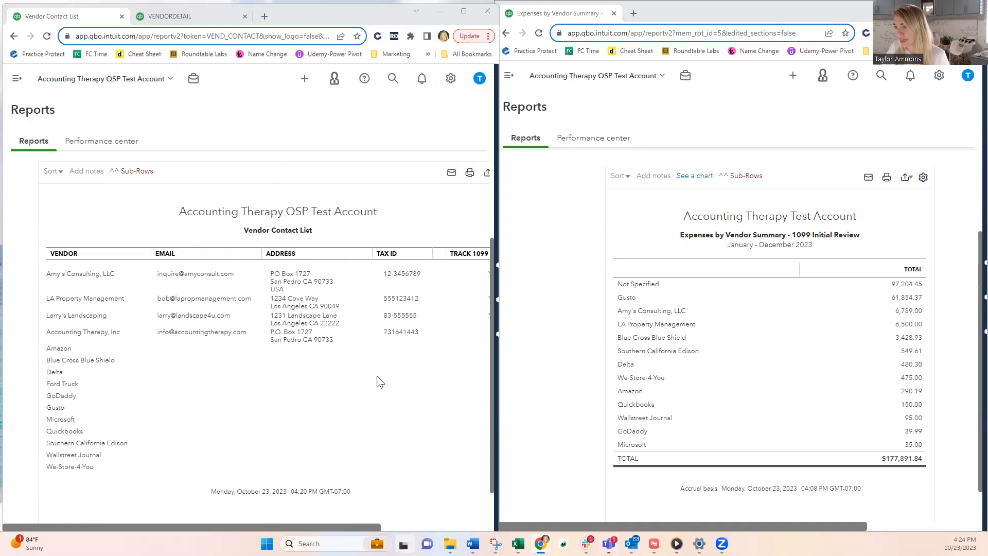
drag(200, 528, 220, 529)
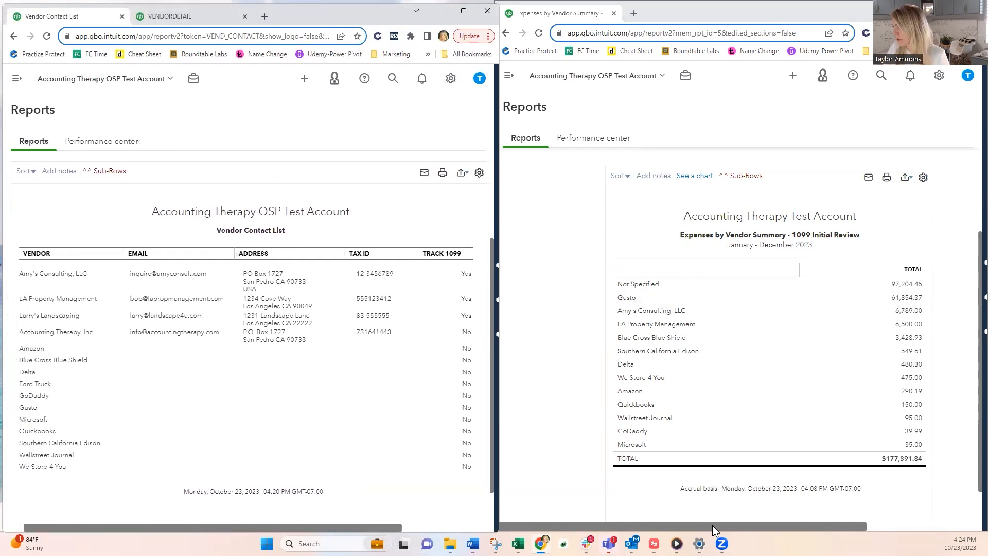
drag(713, 525, 726, 525)
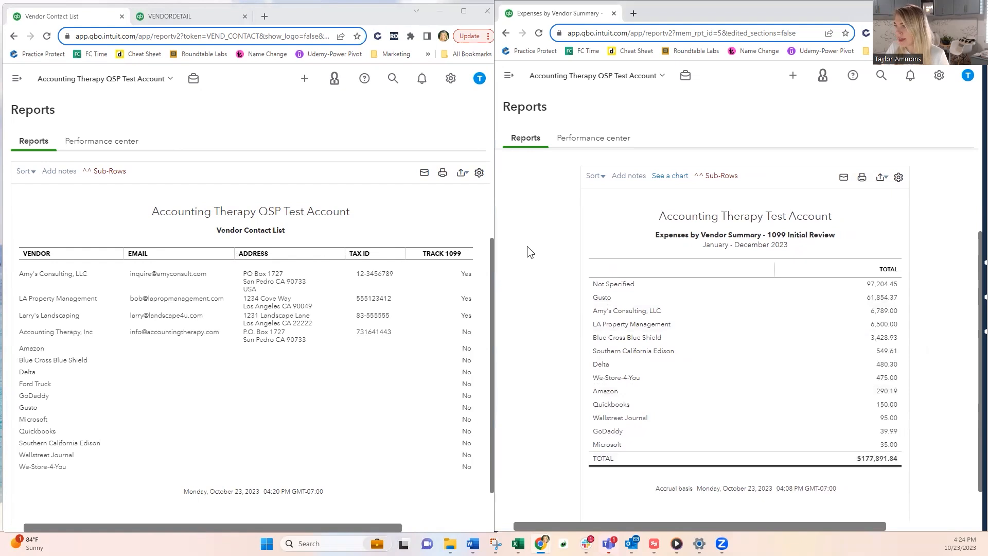